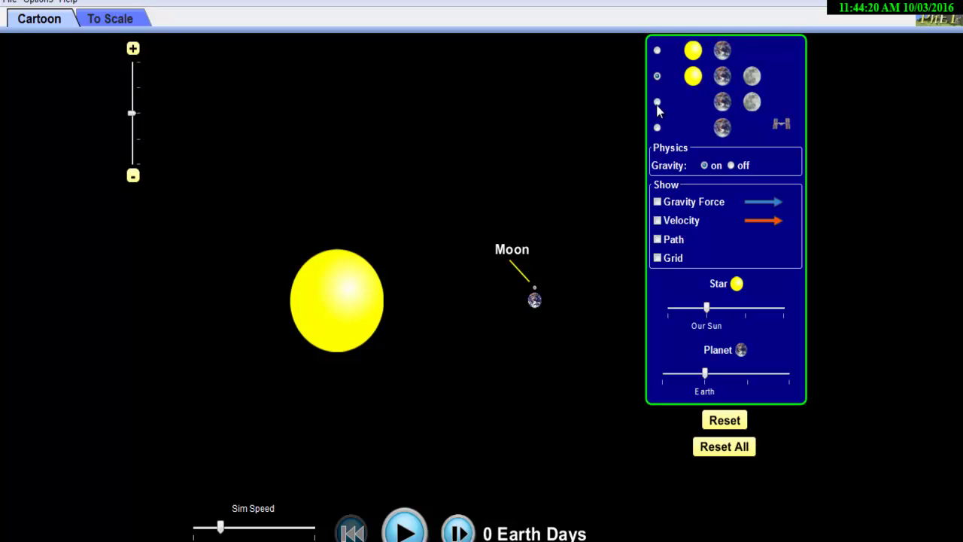
Step: Look through the Earth–Moon and the Earth–space station configurations
{"action": "left_click", "coordinate": [657, 103]}
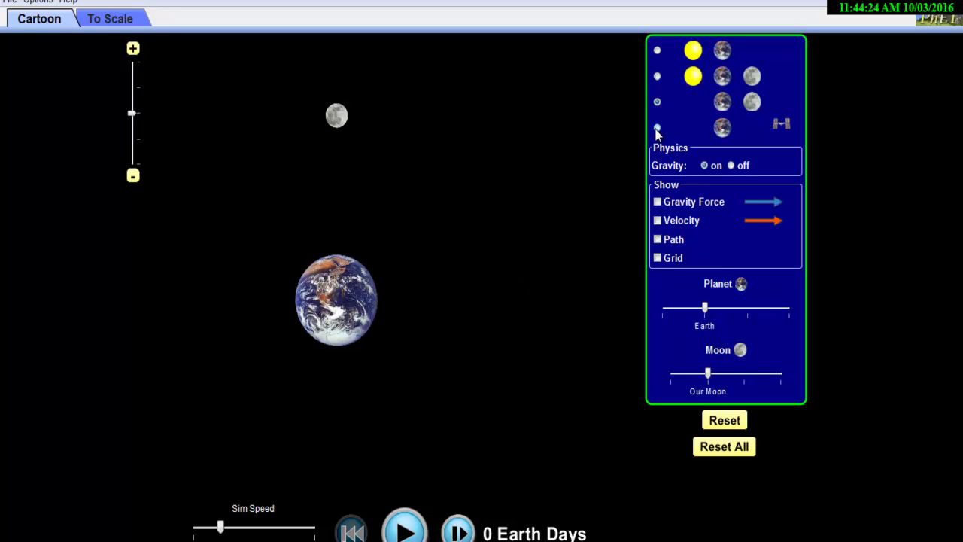
{"action": "left_click", "coordinate": [656, 129]}
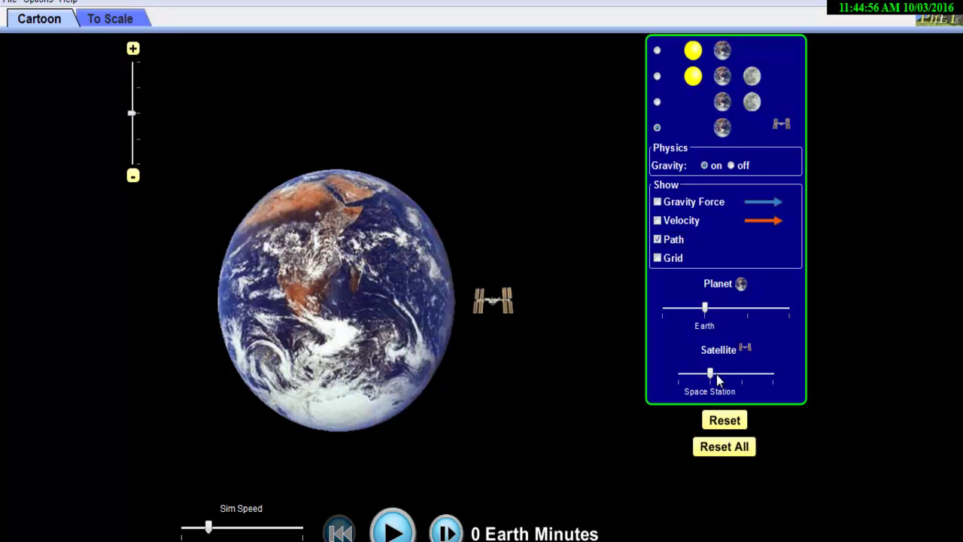
Step: Select the Sun and Earth system, run the simulation and raise its speed to about three quarters of the range
{"action": "left_click", "coordinate": [654, 51]}
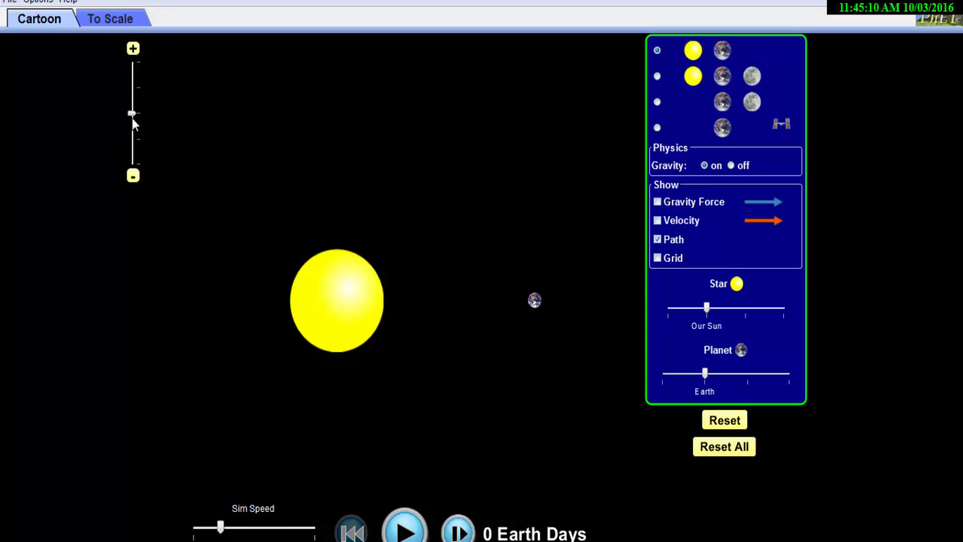
{"action": "left_click_drag", "start_coordinate": [133, 115], "coordinate": [128, 147]}
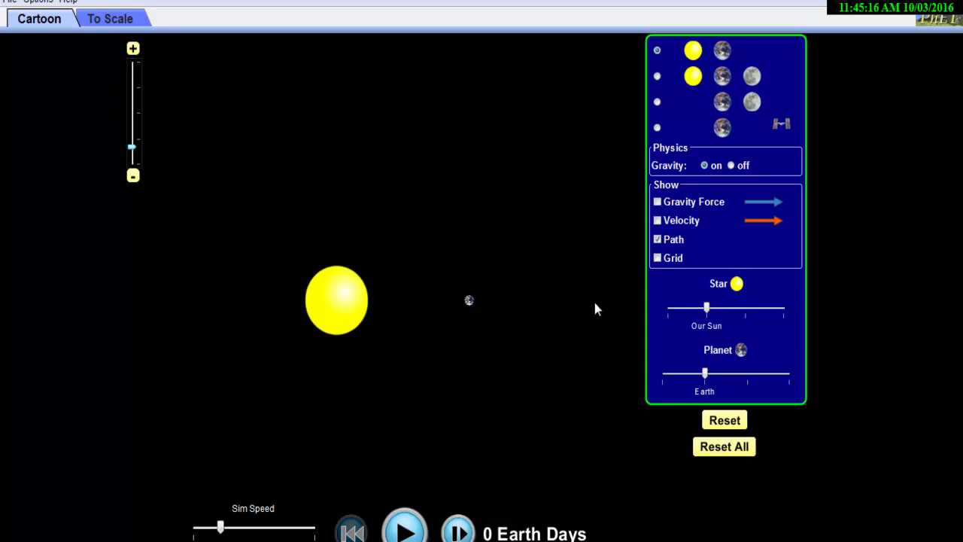
{"action": "left_click", "coordinate": [405, 531]}
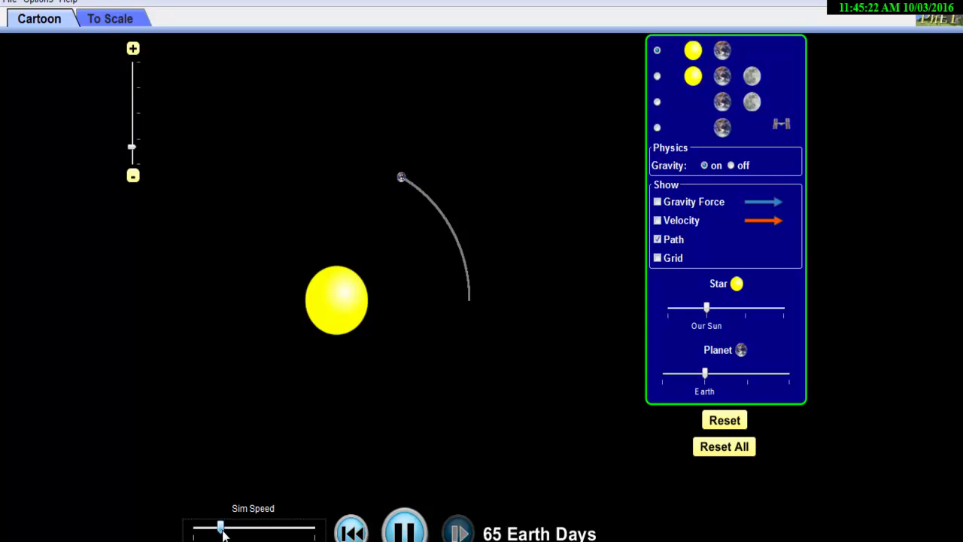
{"action": "left_click_drag", "start_coordinate": [231, 532], "coordinate": [279, 531]}
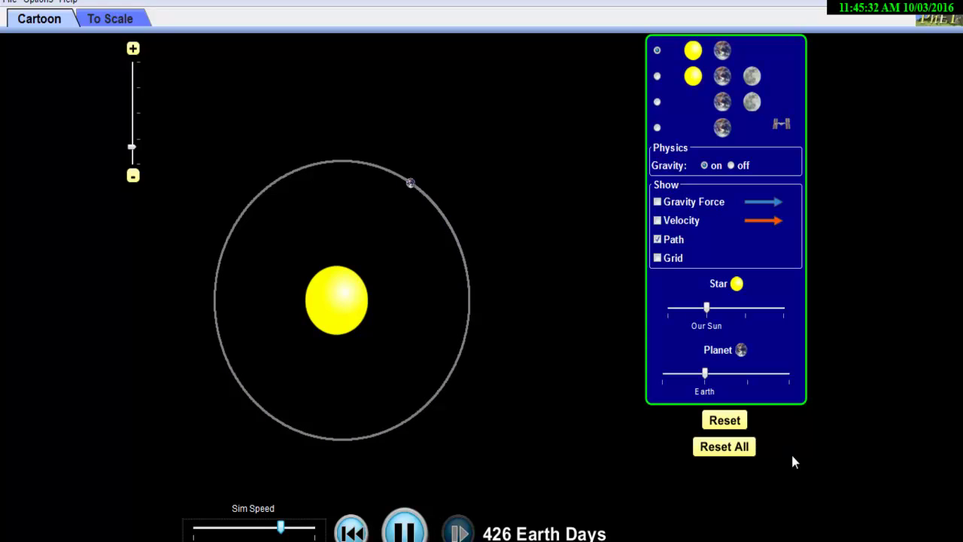
Step: Show the gravity force and velocity vectors on the orbiting Earth and the Sun
{"action": "left_click", "coordinate": [658, 203]}
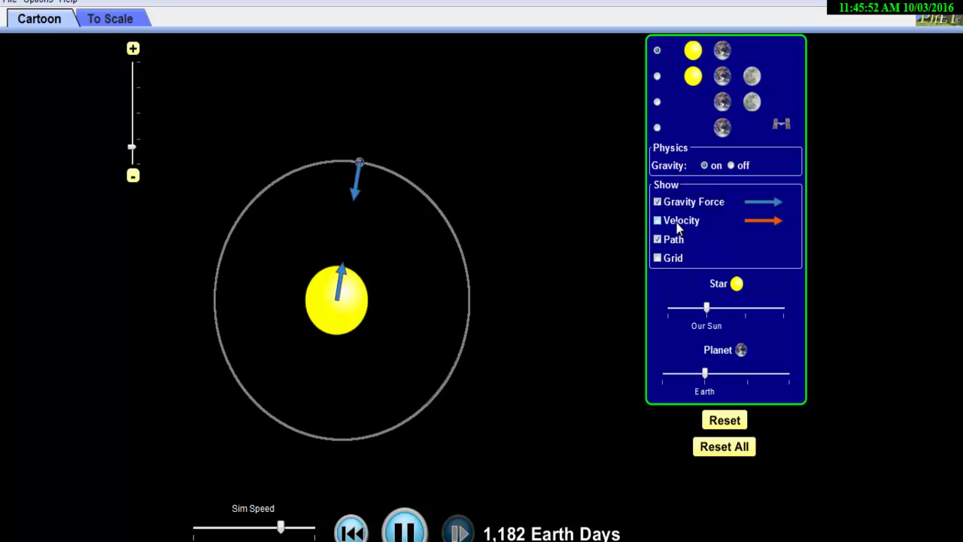
{"action": "left_click", "coordinate": [657, 221]}
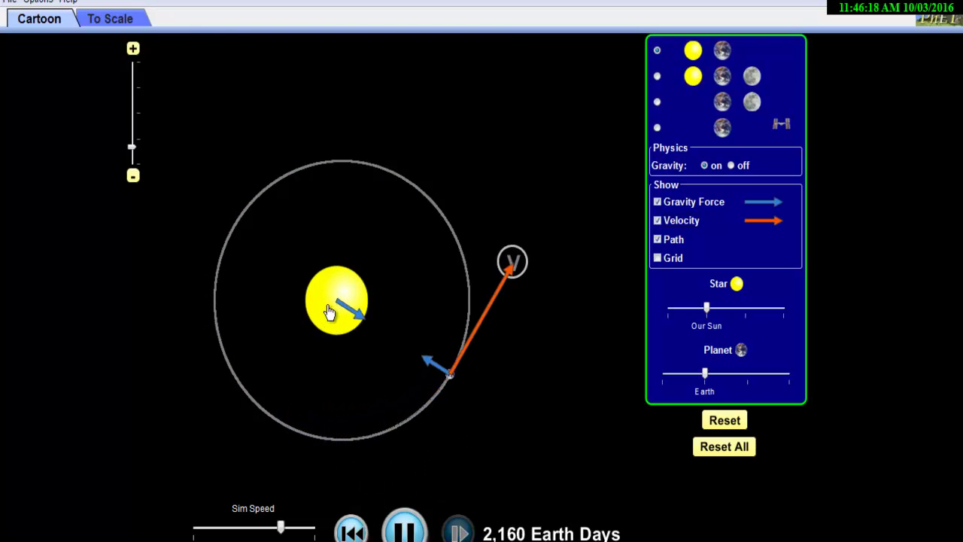
Step: Increase the star's mass one increment above Our Sun and raise the planet's mass stepwise to the maximum
{"action": "left_click", "coordinate": [720, 309]}
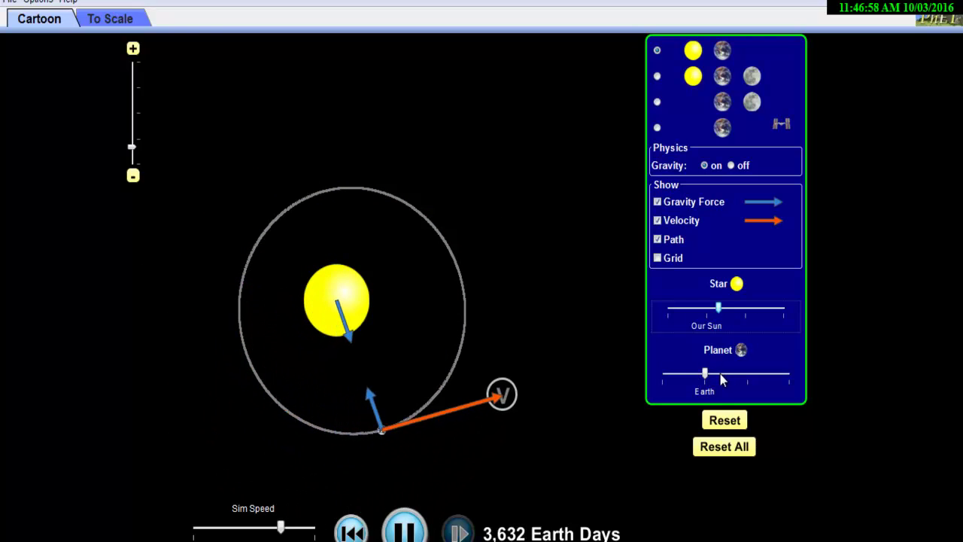
{"action": "left_click", "coordinate": [721, 380]}
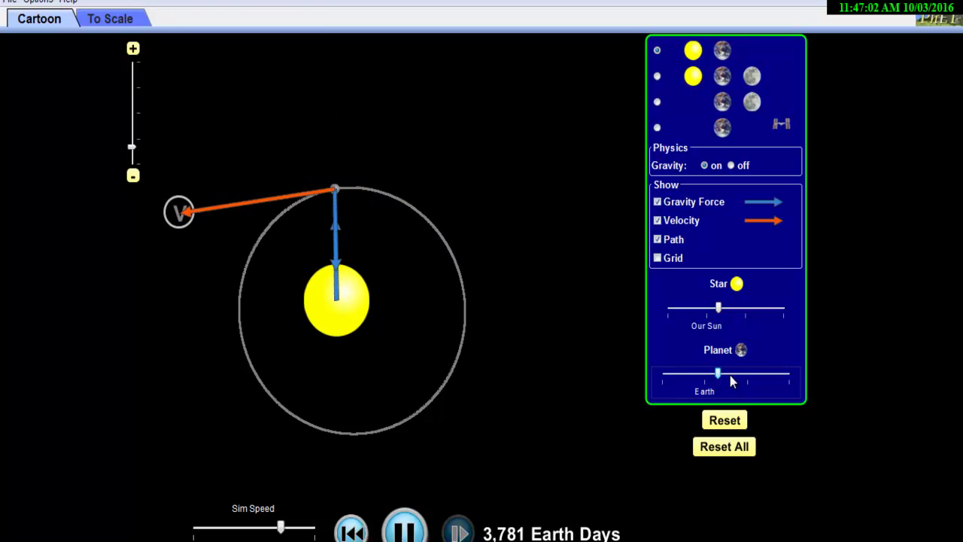
{"action": "left_click", "coordinate": [732, 375]}
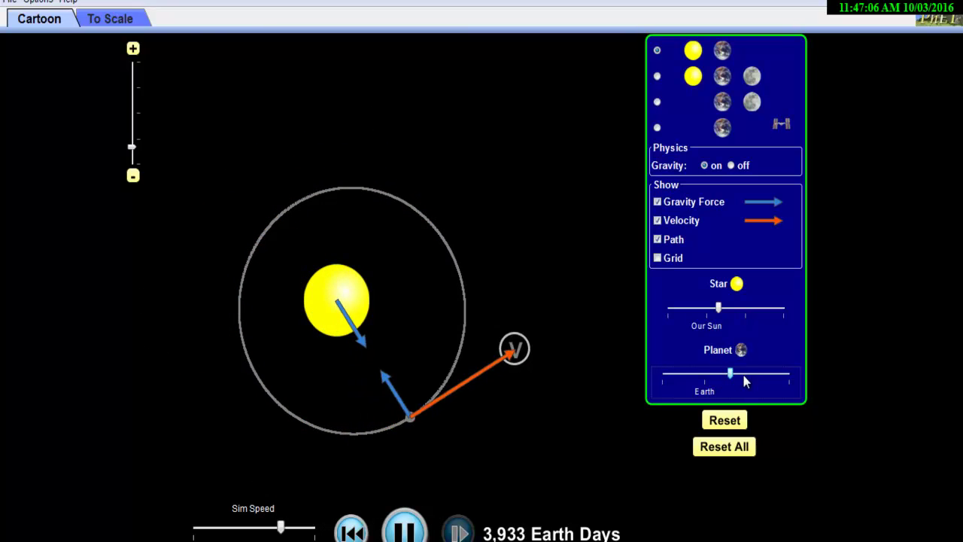
{"action": "left_click", "coordinate": [745, 374]}
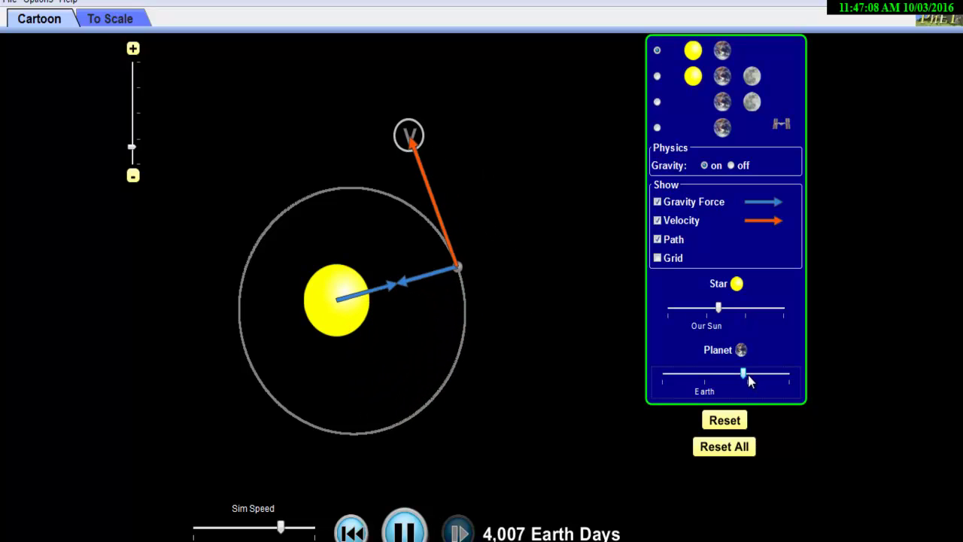
{"action": "left_click", "coordinate": [768, 374]}
{"action": "left_click", "coordinate": [781, 375]}
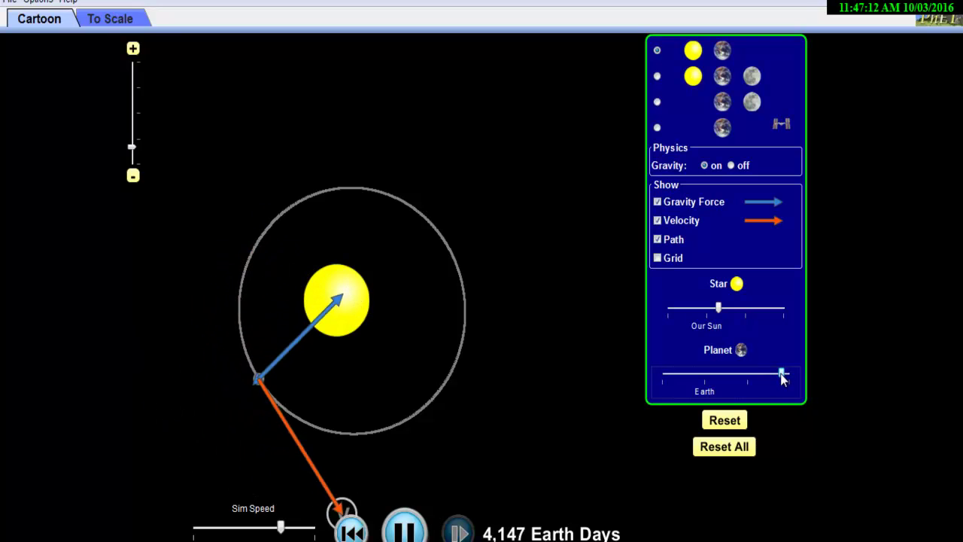
{"action": "left_click", "coordinate": [789, 375]}
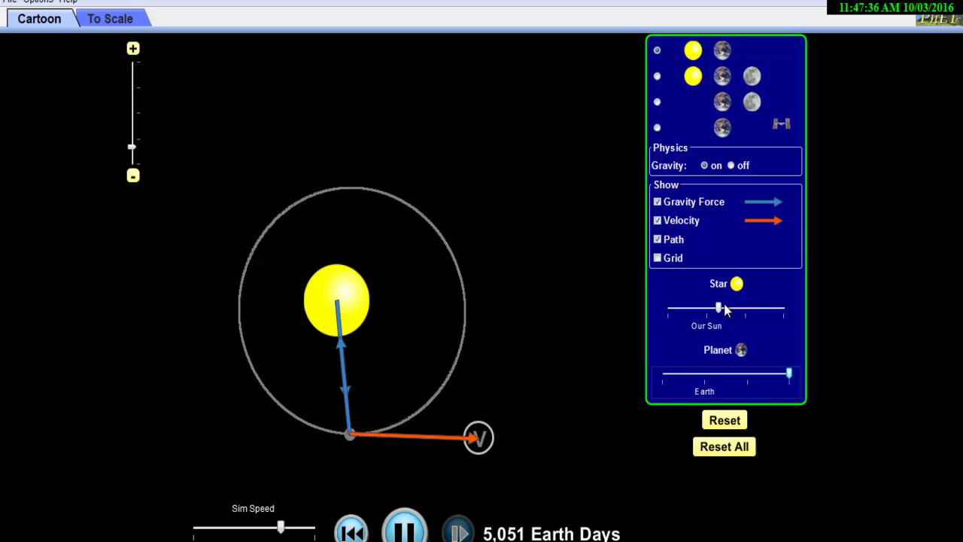
Step: Raise the star's mass another increment and return it to Our Sun, finishing with a reset of the simulation
{"action": "left_click_drag", "start_coordinate": [724, 308], "coordinate": [728, 309]}
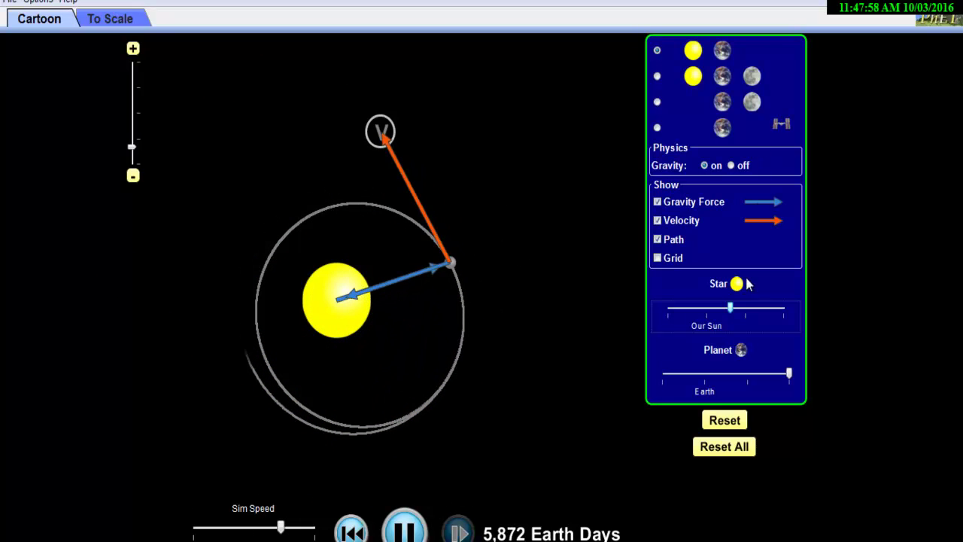
{"action": "left_click_drag", "start_coordinate": [729, 309], "coordinate": [706, 309]}
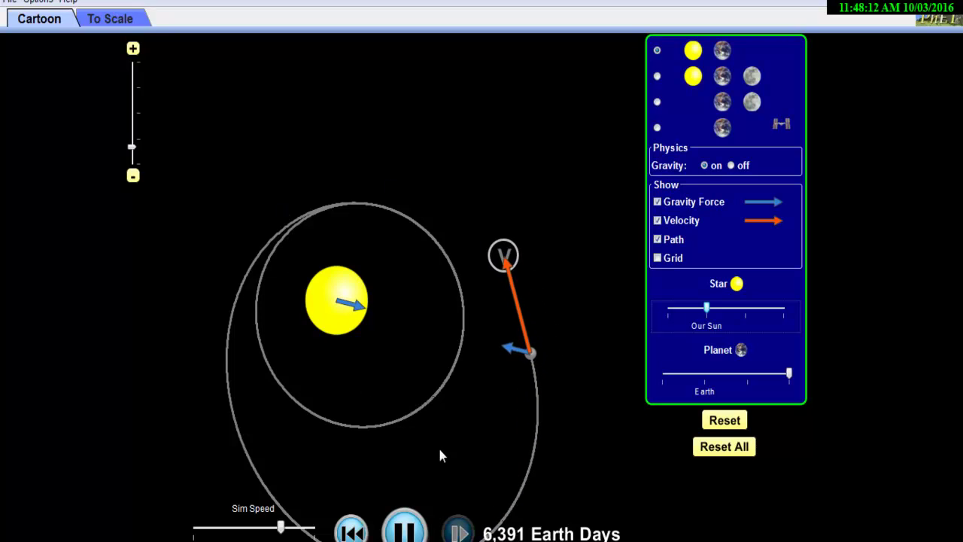
{"action": "left_click", "coordinate": [715, 428]}
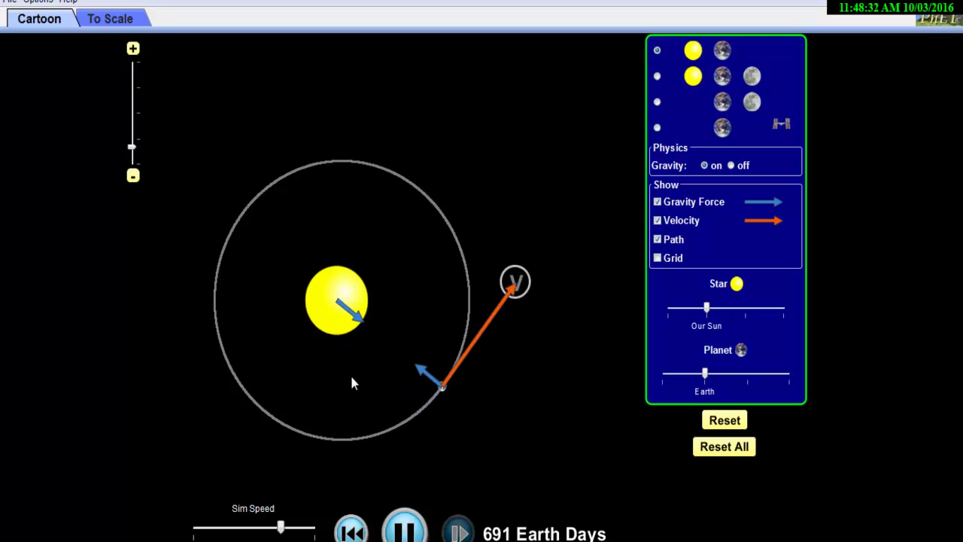
Step: Increase the star's mass in increments from Our Sun to the maximum while Earth orbits
{"action": "left_click", "coordinate": [727, 308]}
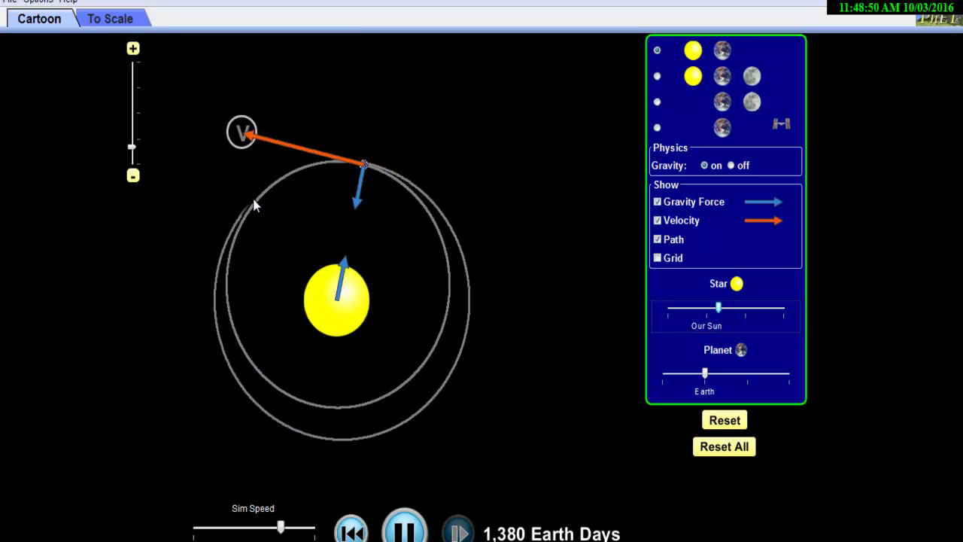
{"action": "left_click_drag", "start_coordinate": [718, 308], "coordinate": [731, 308]}
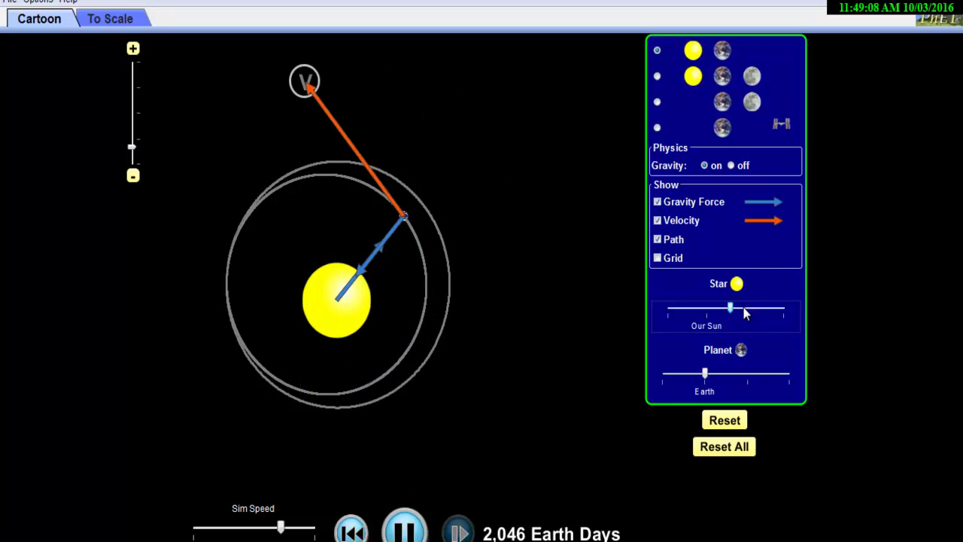
{"action": "left_click_drag", "start_coordinate": [745, 313], "coordinate": [775, 313]}
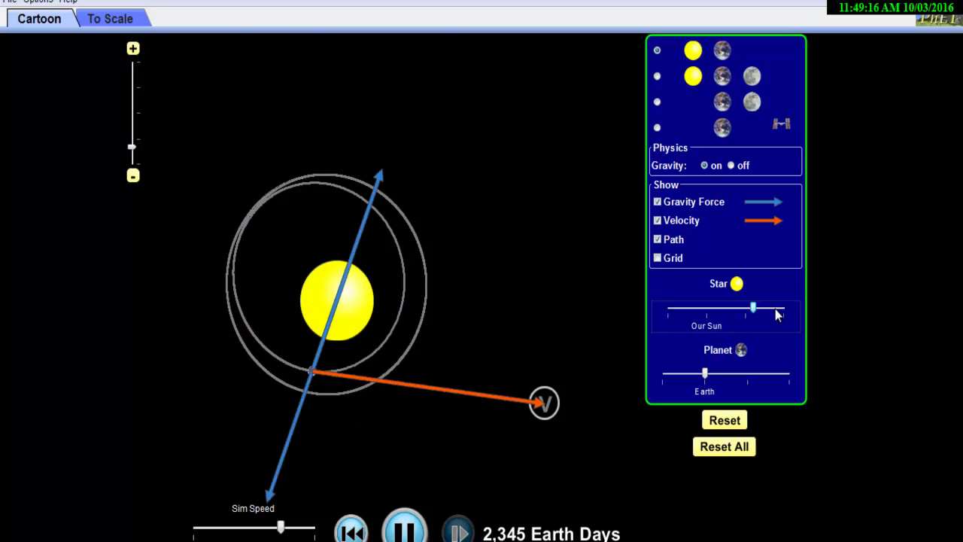
{"action": "left_click_drag", "start_coordinate": [777, 314], "coordinate": [779, 314]}
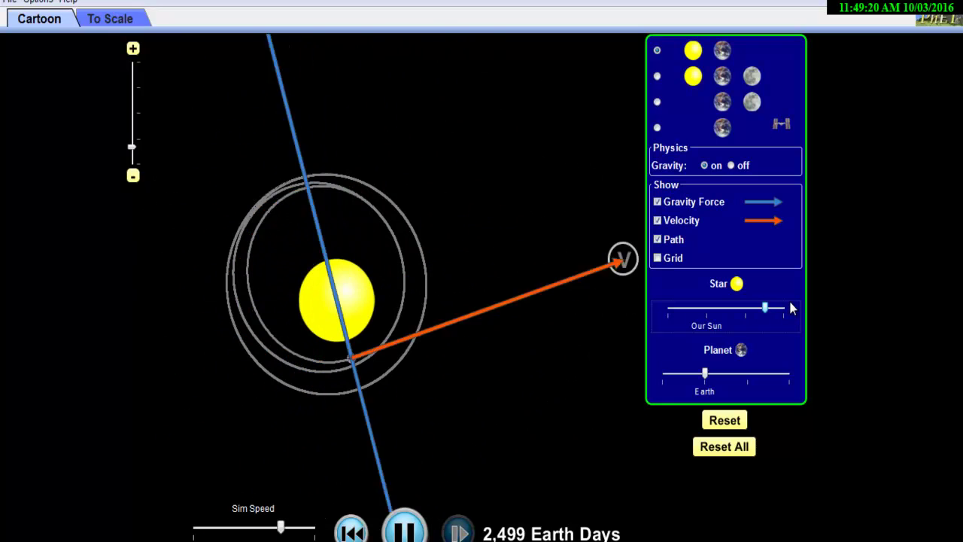
{"action": "left_click_drag", "start_coordinate": [785, 304], "coordinate": [786, 307]}
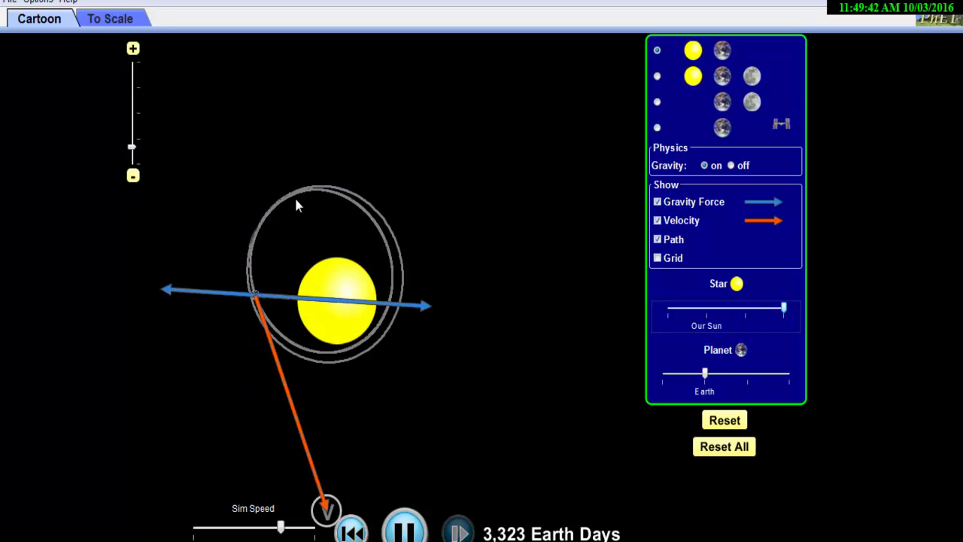
Step: Switch to the Sun, Earth and Moon system and restart it at a much lower simulation speed
{"action": "left_click", "coordinate": [656, 76]}
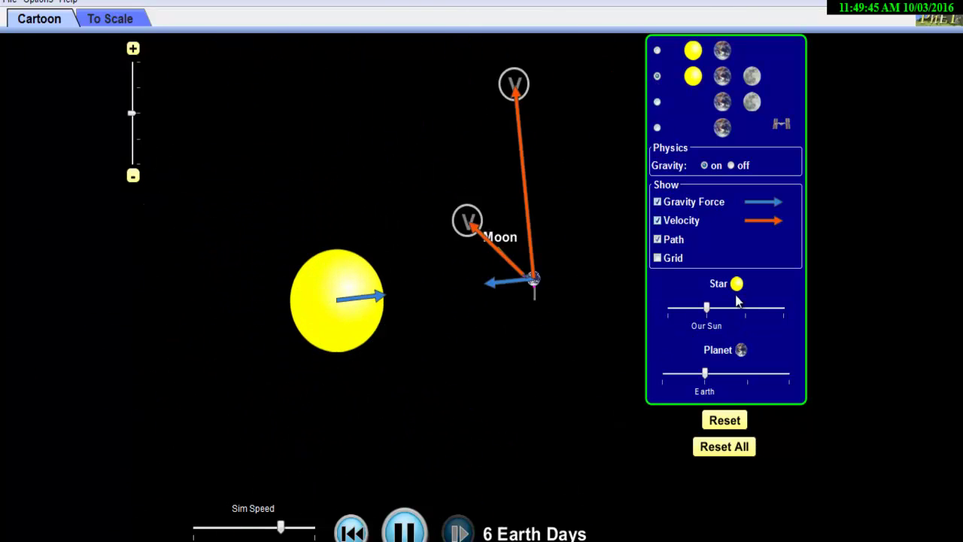
{"action": "left_click", "coordinate": [739, 423]}
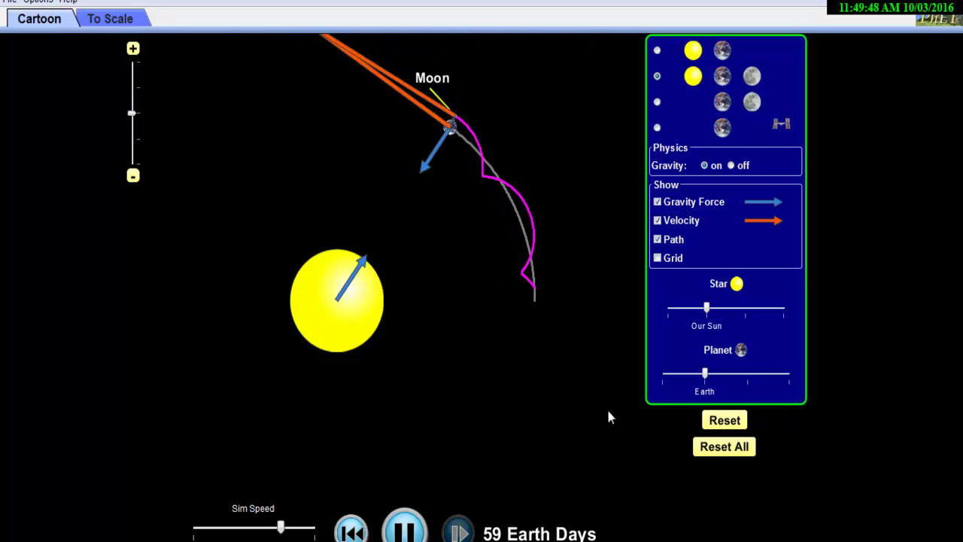
{"action": "left_click_drag", "start_coordinate": [281, 528], "coordinate": [207, 530]}
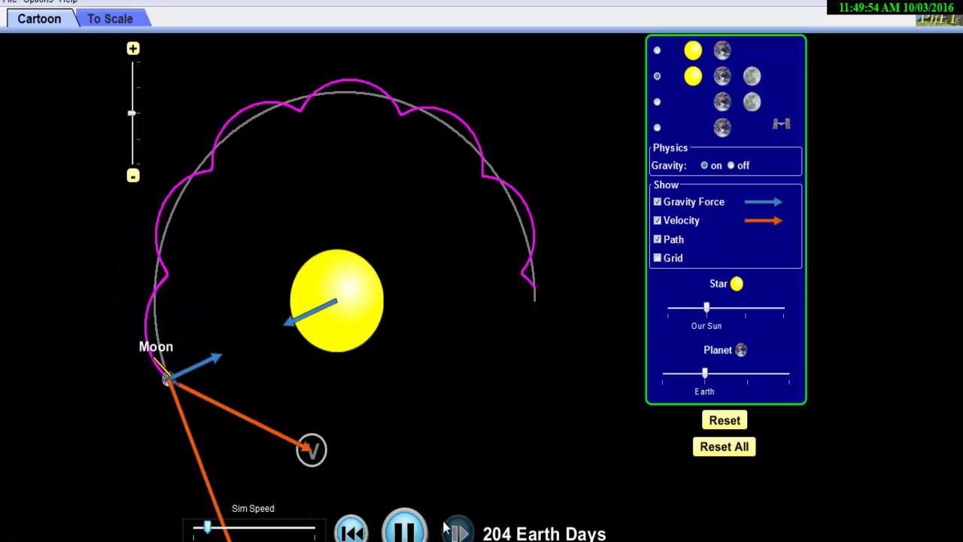
{"action": "left_click", "coordinate": [406, 532]}
{"action": "left_click", "coordinate": [716, 423]}
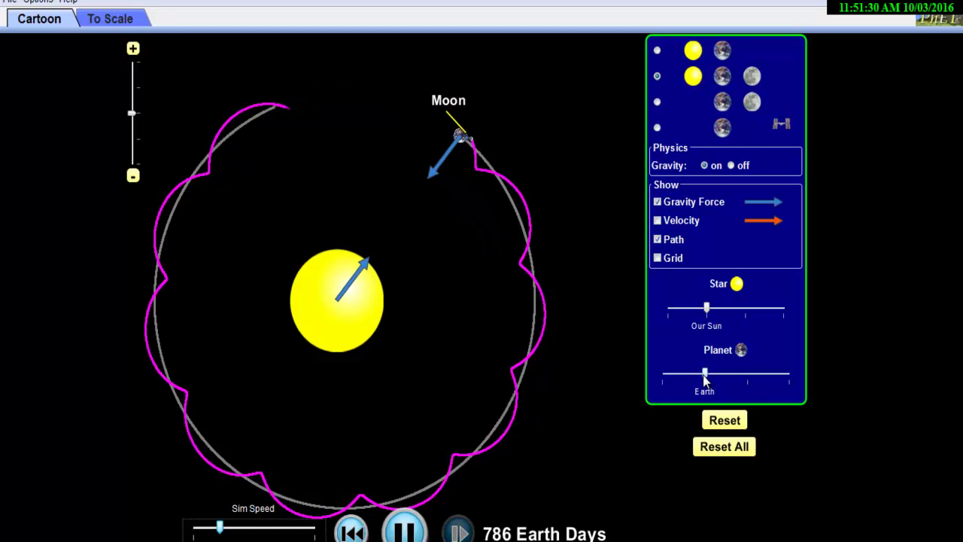
Step: Test the planet's mass near the minimum and then nearly at the next mark above Earth, resetting the system after each trial
{"action": "left_click_drag", "start_coordinate": [705, 380], "coordinate": [686, 381]}
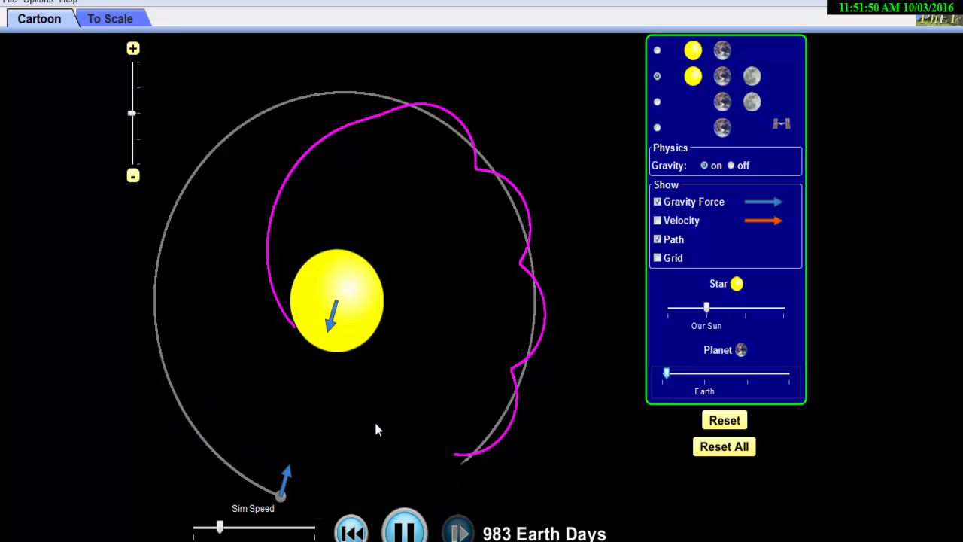
{"action": "left_click", "coordinate": [726, 424]}
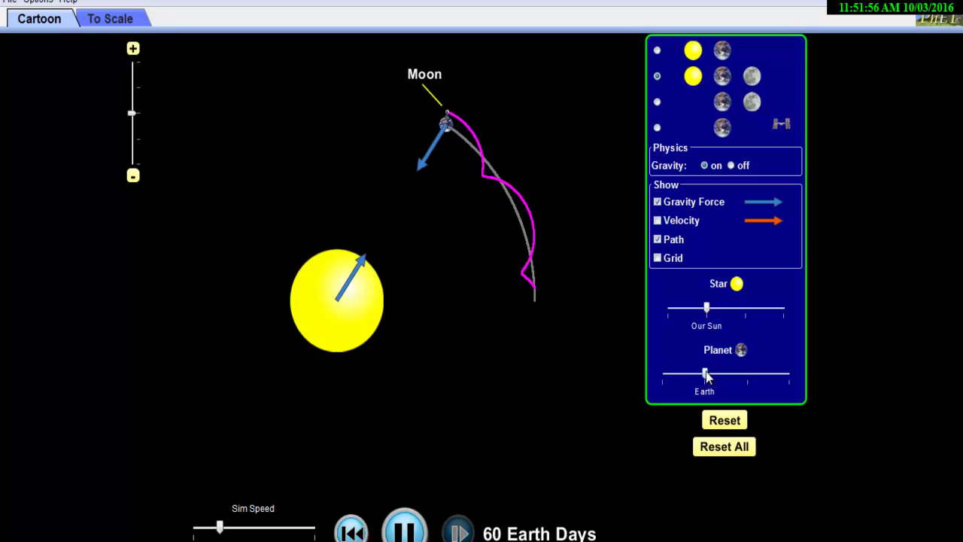
{"action": "left_click_drag", "start_coordinate": [707, 376], "coordinate": [749, 376]}
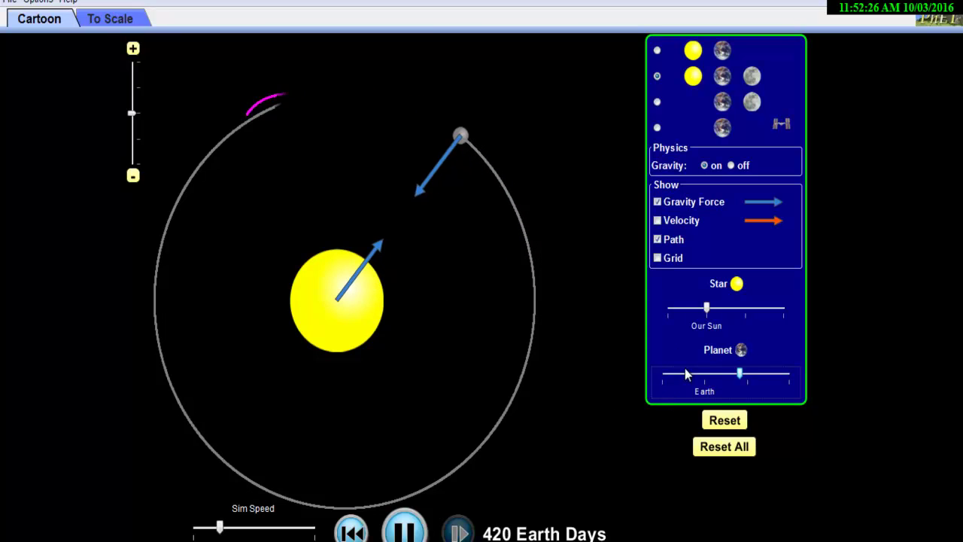
{"action": "left_click", "coordinate": [724, 420]}
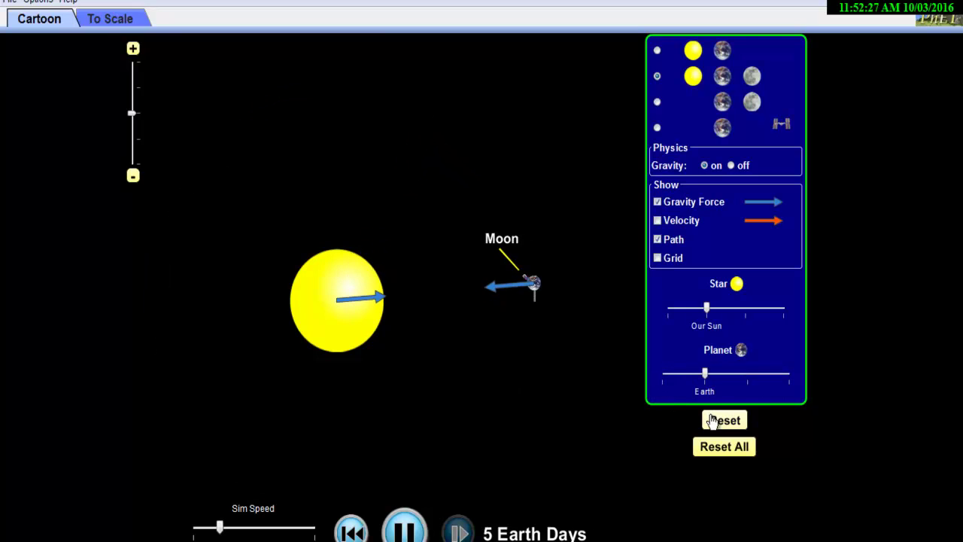
Step: Vary the star's mass around Our Sun, ending two increments above it, and show the velocity vectors
{"action": "left_click", "coordinate": [716, 310]}
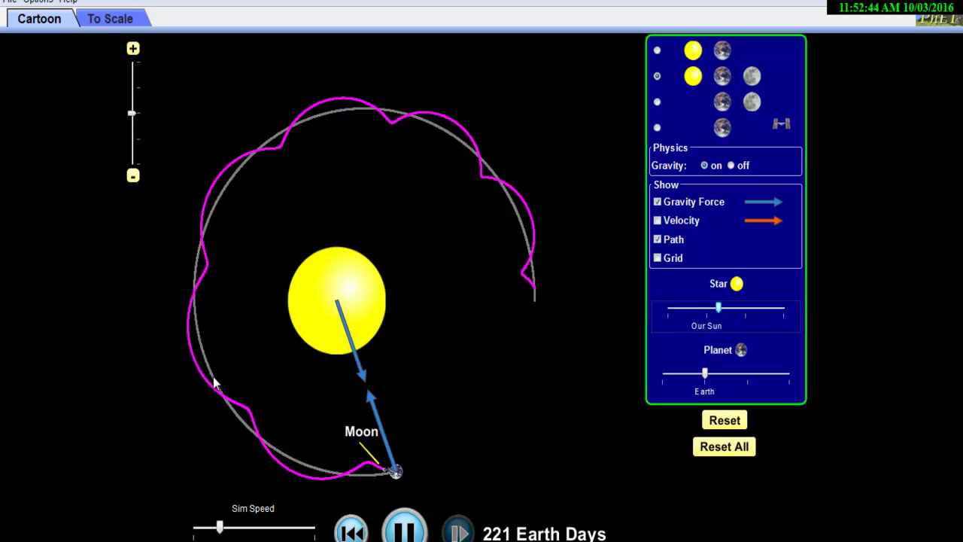
{"action": "left_click", "coordinate": [707, 308]}
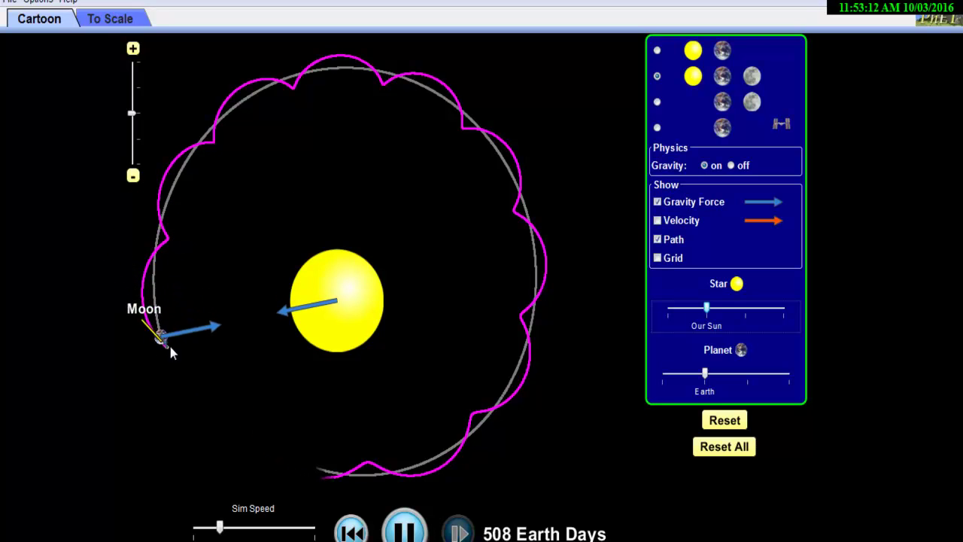
{"action": "left_click_drag", "start_coordinate": [706, 308], "coordinate": [718, 309]}
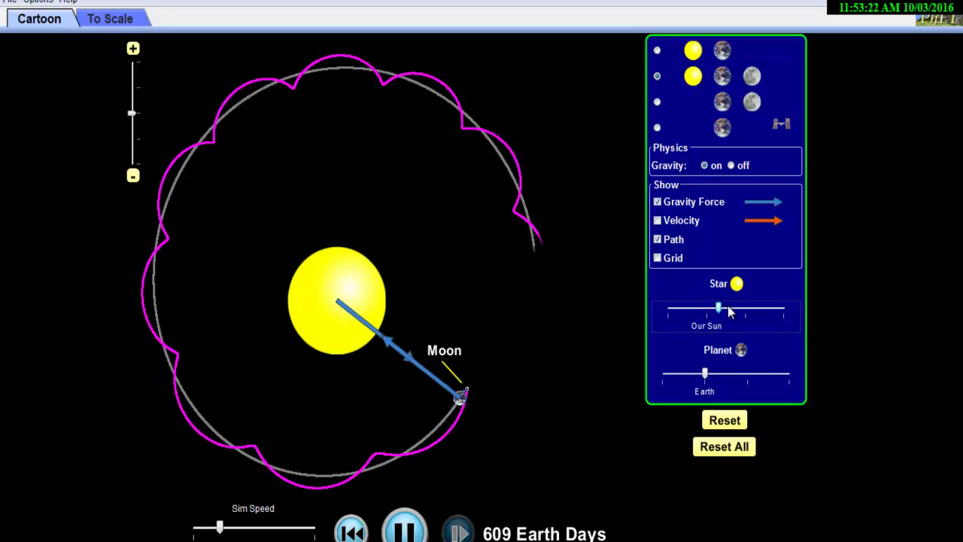
{"action": "left_click_drag", "start_coordinate": [727, 307], "coordinate": [733, 309]}
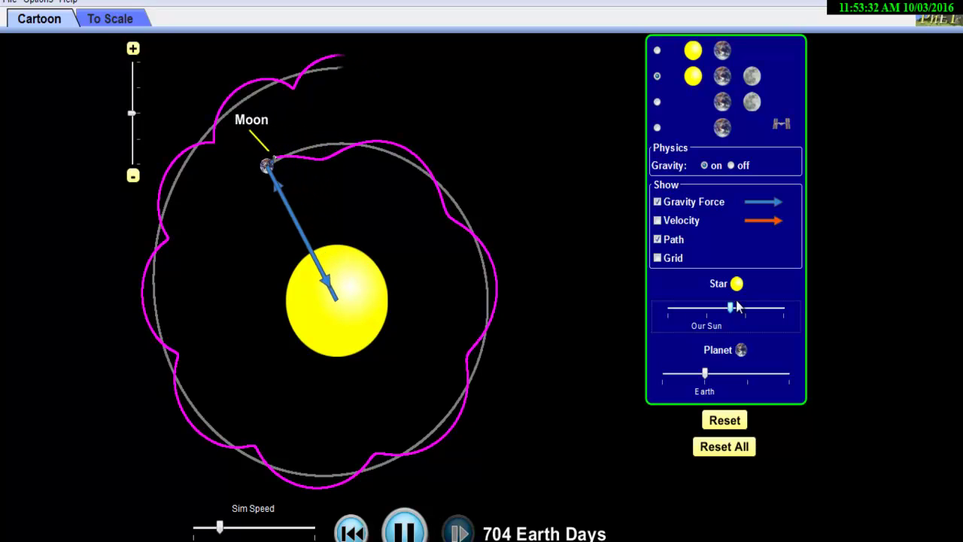
{"action": "left_click", "coordinate": [661, 218]}
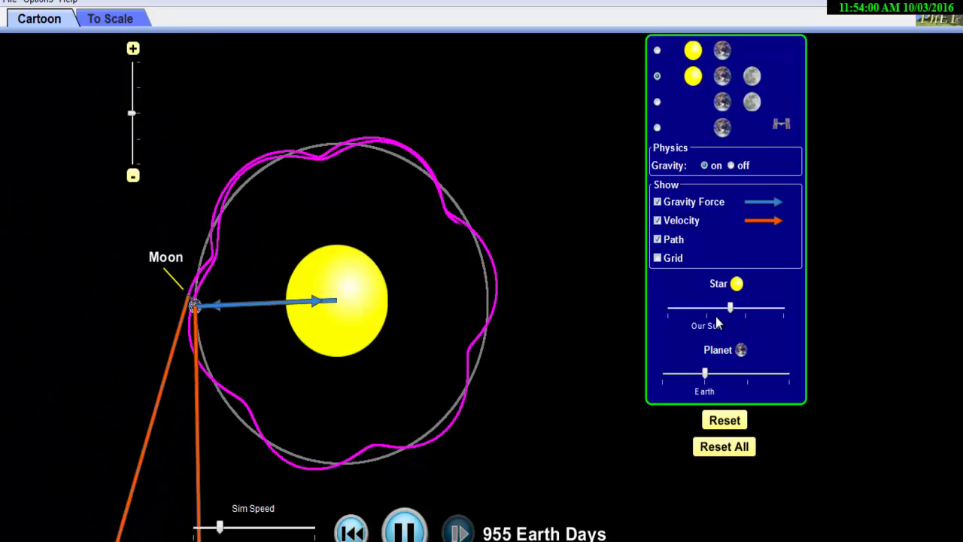
Step: Reset the Sun, Earth and Moon system and switch to the Earth and Moon system
{"action": "left_click", "coordinate": [716, 424]}
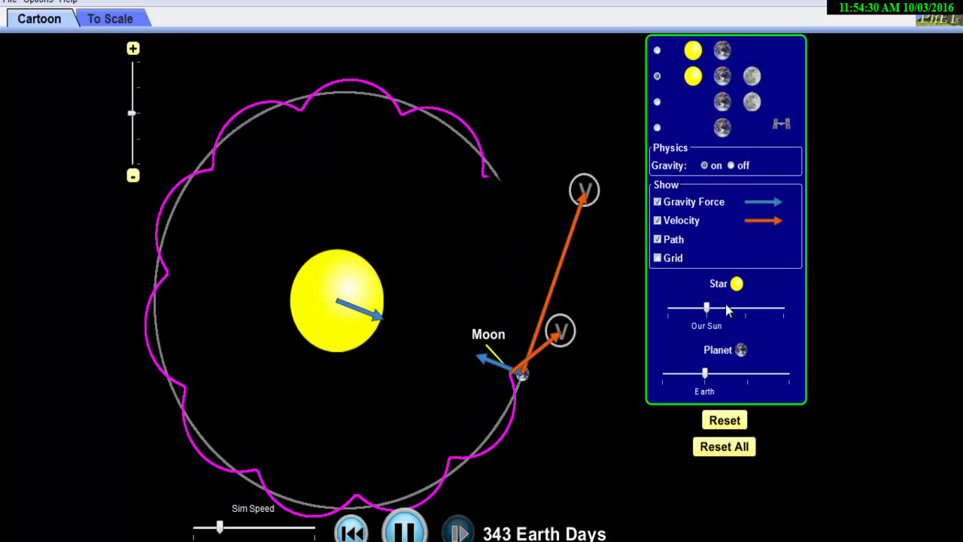
{"action": "left_click", "coordinate": [657, 103]}
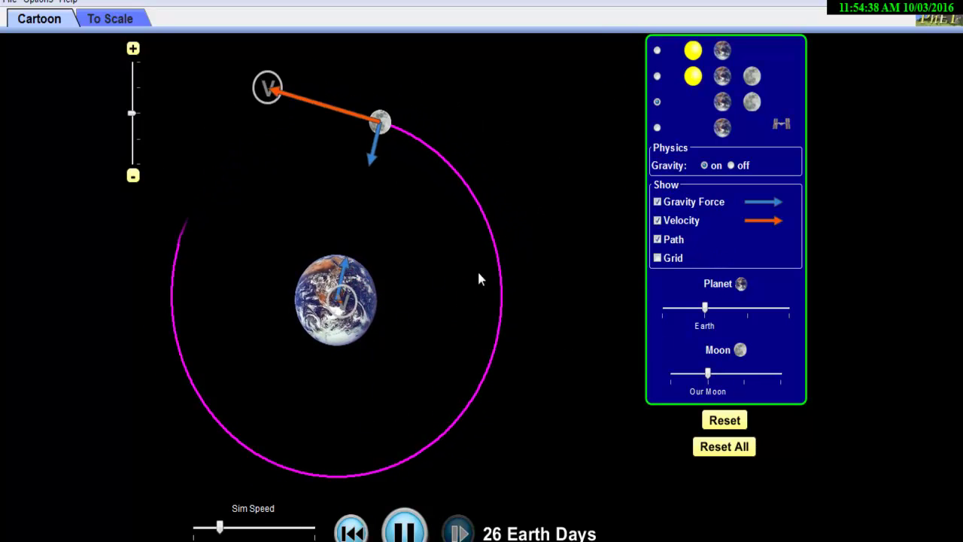
Step: Raise the Moon's mass in increments to midway between the last two marks, then return it to Our Moon
{"action": "left_click", "coordinate": [731, 375]}
{"action": "left_click", "coordinate": [738, 376]}
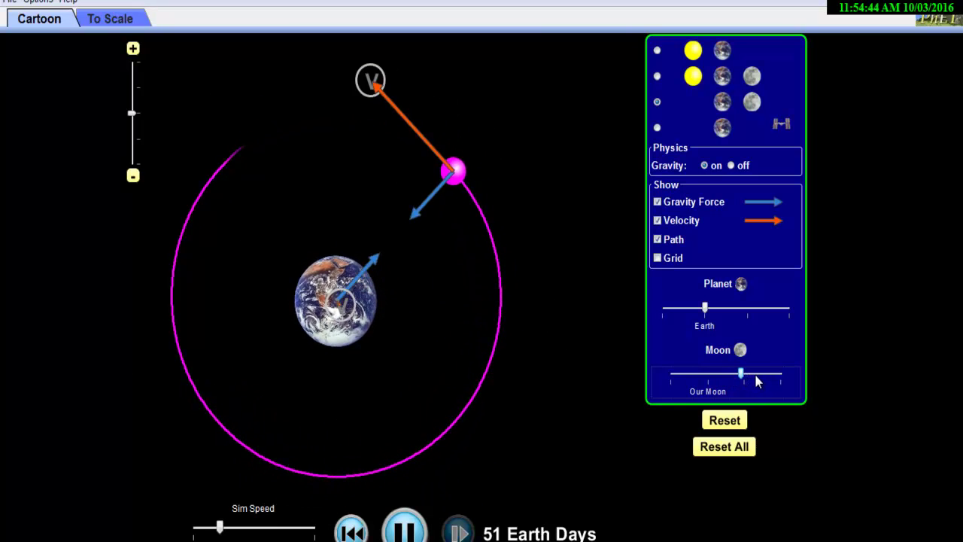
{"action": "left_click", "coordinate": [756, 379]}
{"action": "left_click", "coordinate": [764, 373]}
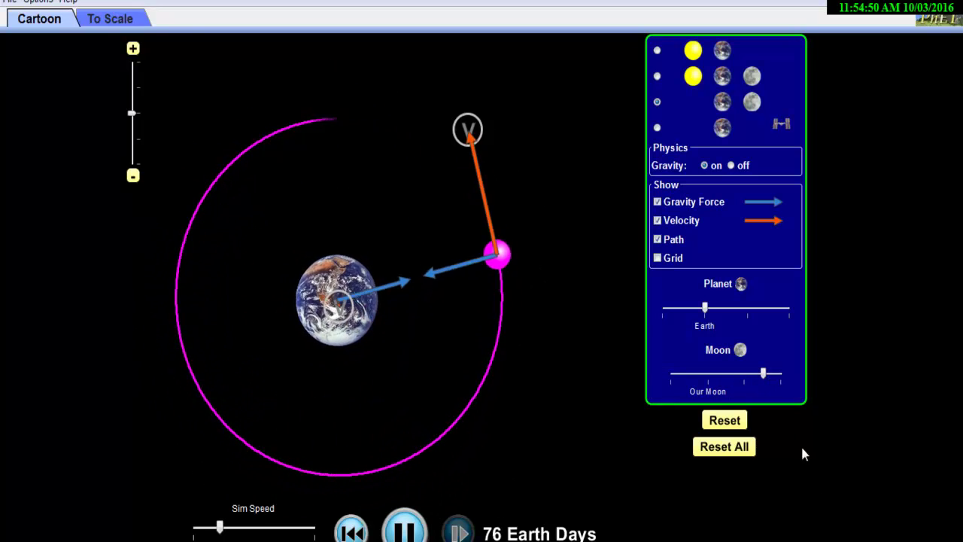
{"action": "left_click", "coordinate": [708, 376]}
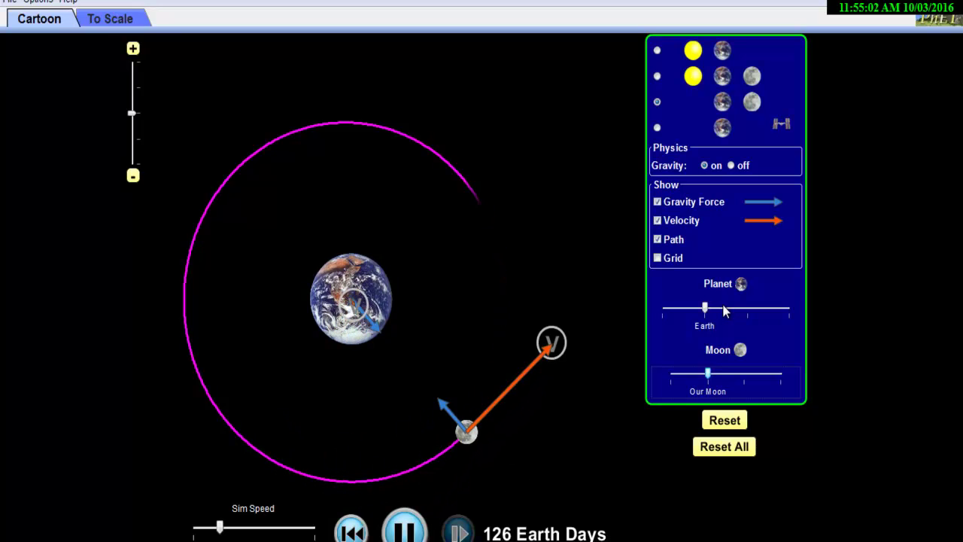
Step: Increase the planet's mass in increments from Earth to nearly the next mark above it while the Moon orbits
{"action": "left_click", "coordinate": [723, 309]}
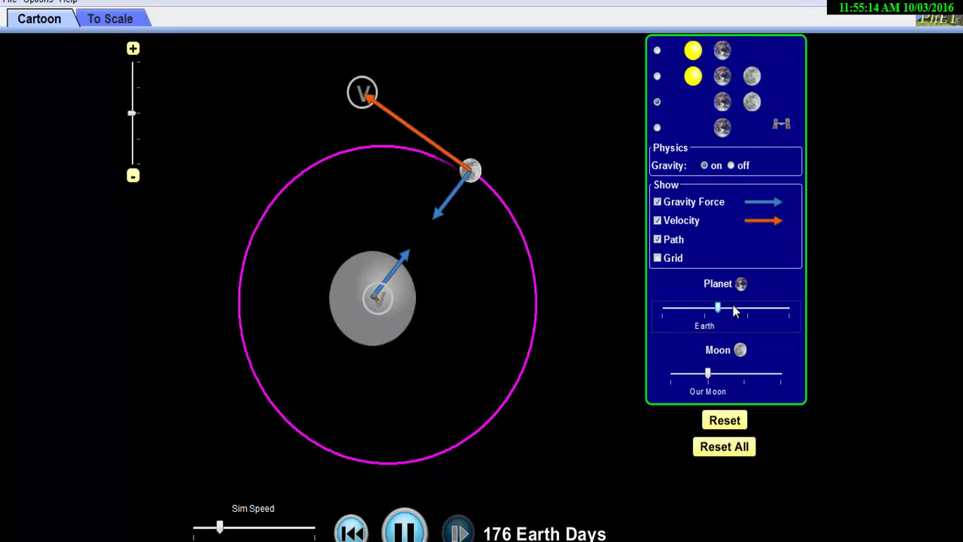
{"action": "left_click", "coordinate": [735, 310]}
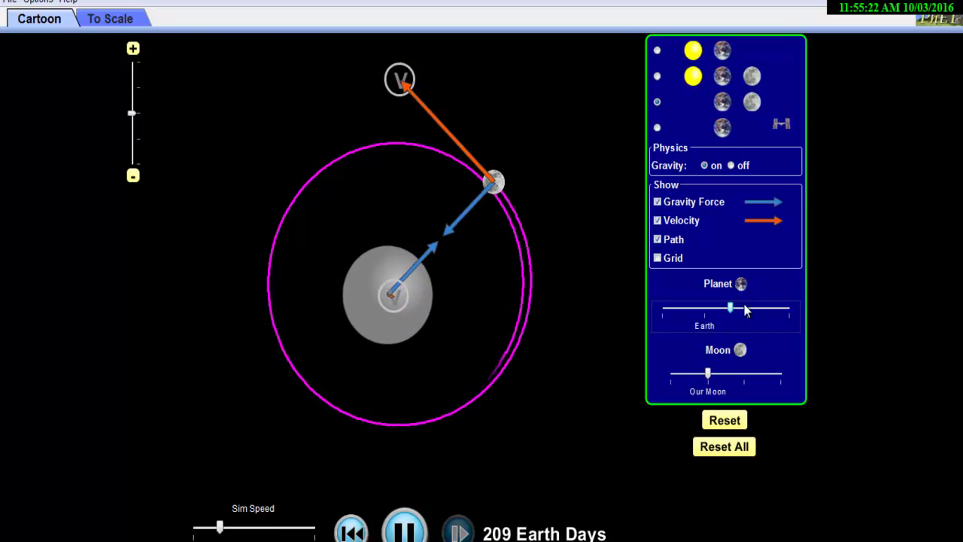
{"action": "left_click", "coordinate": [744, 308]}
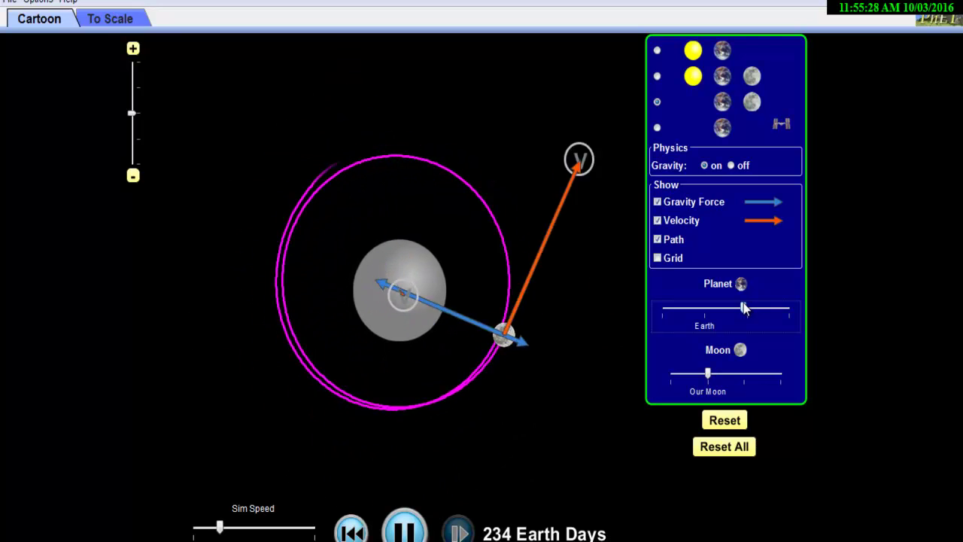
Step: Lower the planet's mass to near the minimum at maximum simulation speed, and reset the Earth and Moon system
{"action": "left_click", "coordinate": [673, 310]}
{"action": "left_click", "coordinate": [673, 308]}
{"action": "left_click", "coordinate": [672, 308]}
{"action": "left_click", "coordinate": [671, 308]}
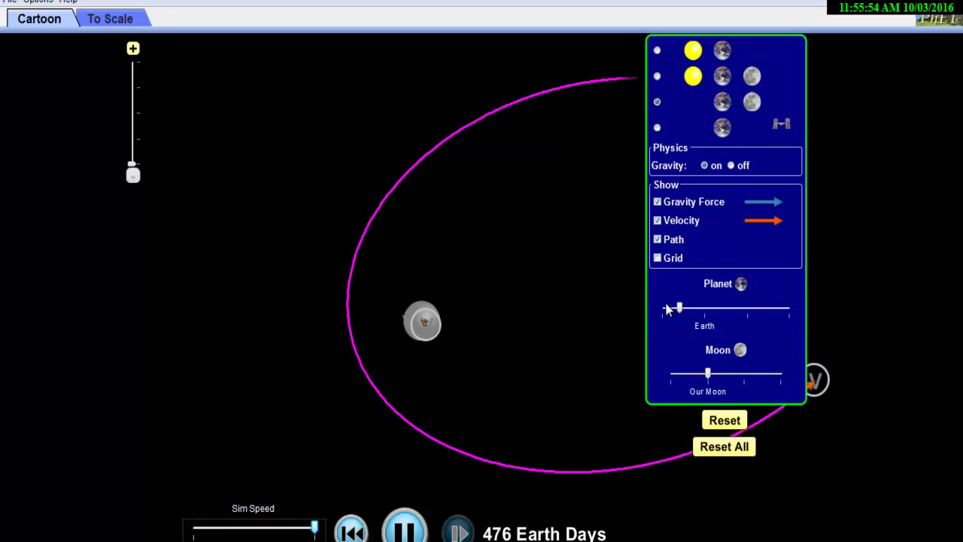
{"action": "left_click", "coordinate": [712, 426]}
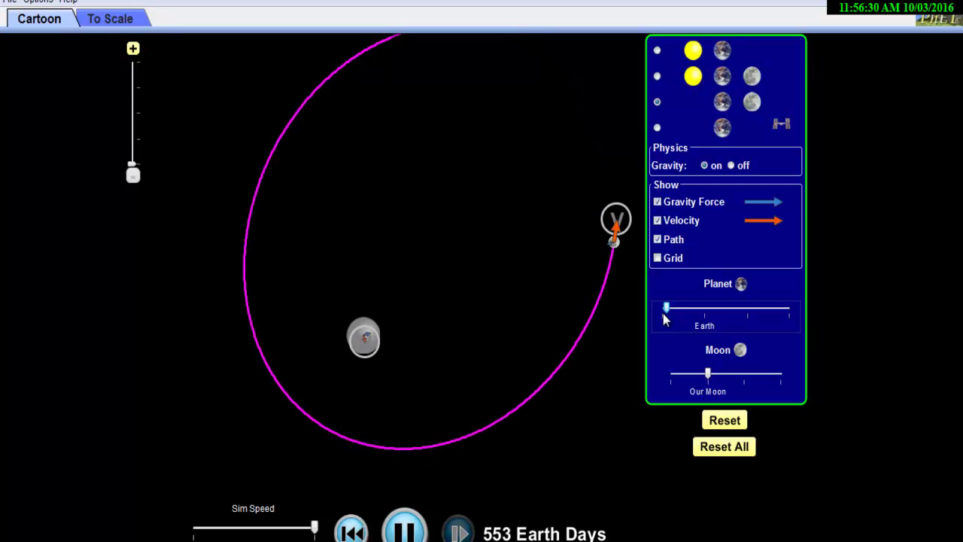
Step: Switch to the Earth and space station system and test a planet mass one increment above Earth, resetting the system after the trial
{"action": "left_click", "coordinate": [658, 127]}
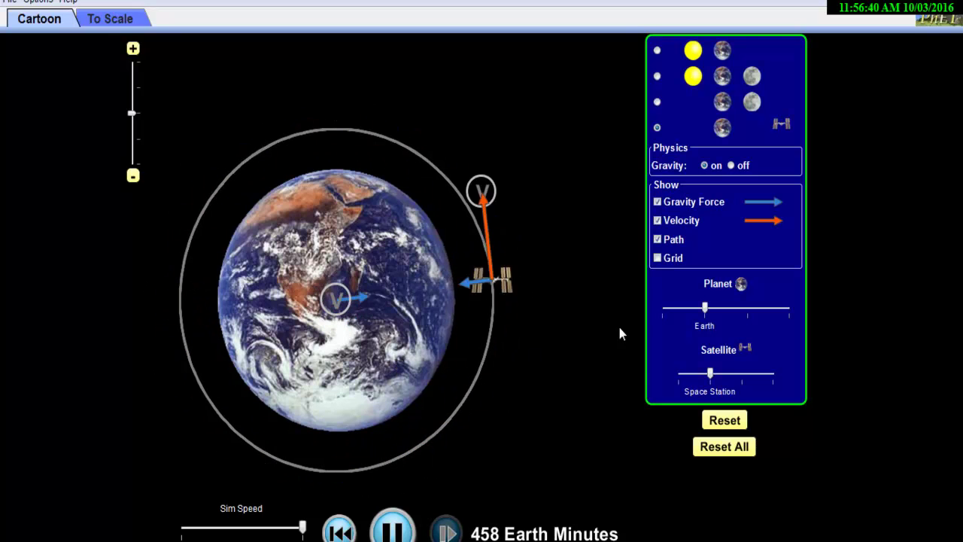
{"action": "mouse_move", "coordinate": [711, 373]}
{"action": "left_mouse_down"}
{"action": "mouse_move", "coordinate": [774, 370]}
{"action": "mouse_move", "coordinate": [692, 386]}
{"action": "mouse_move", "coordinate": [708, 380]}
{"action": "left_mouse_up"}
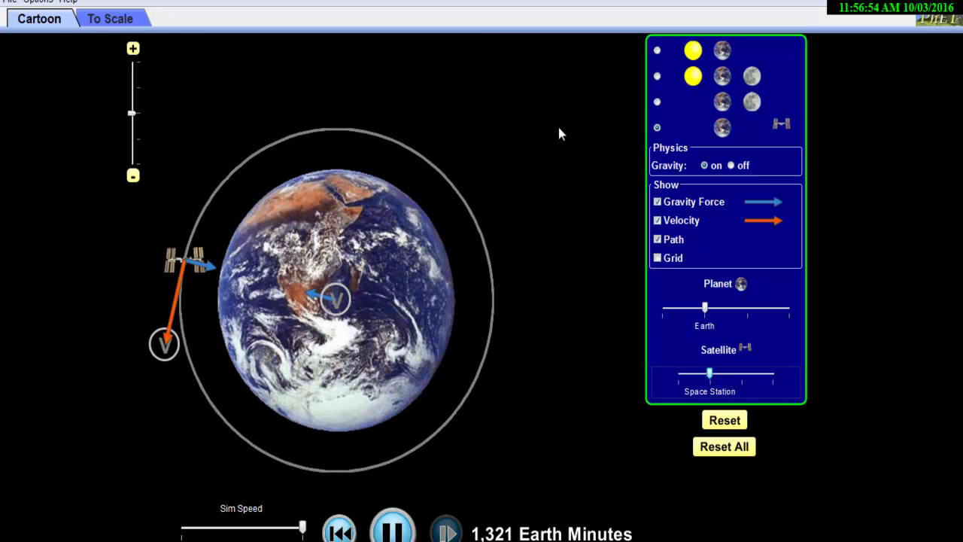
{"action": "left_click", "coordinate": [706, 308]}
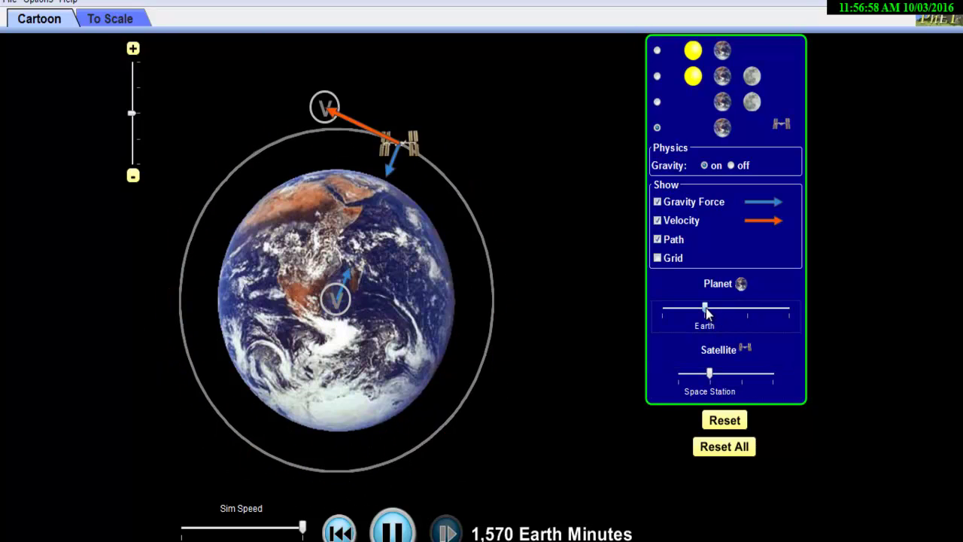
{"action": "left_click_drag", "start_coordinate": [705, 309], "coordinate": [719, 308]}
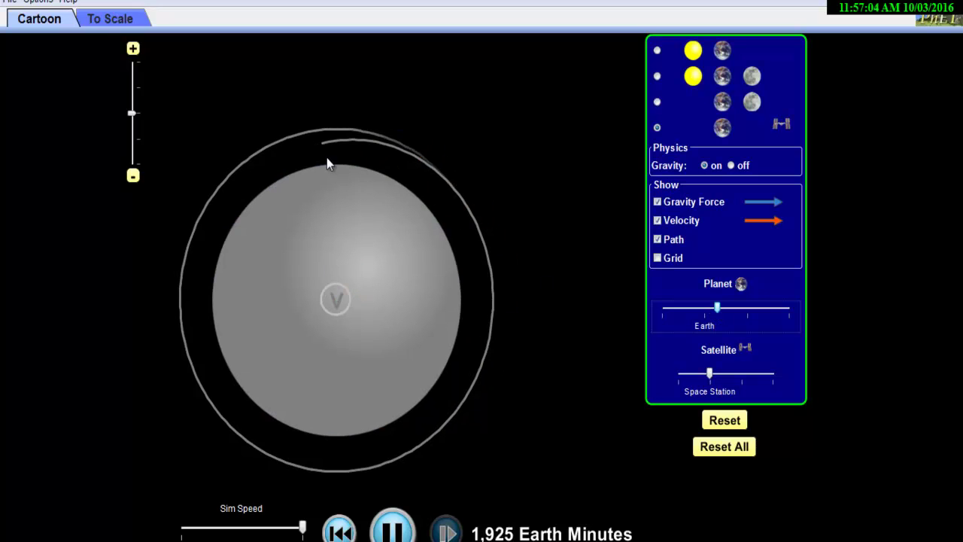
{"action": "left_click", "coordinate": [739, 419]}
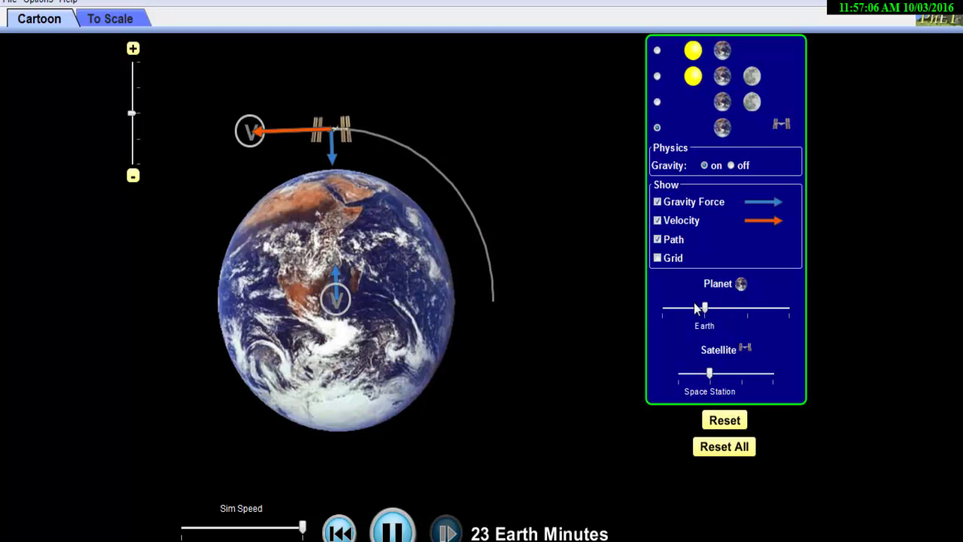
Step: Lower the planet's mass in two increments below Earth while the space station orbits
{"action": "left_click_drag", "start_coordinate": [709, 308], "coordinate": [692, 307]}
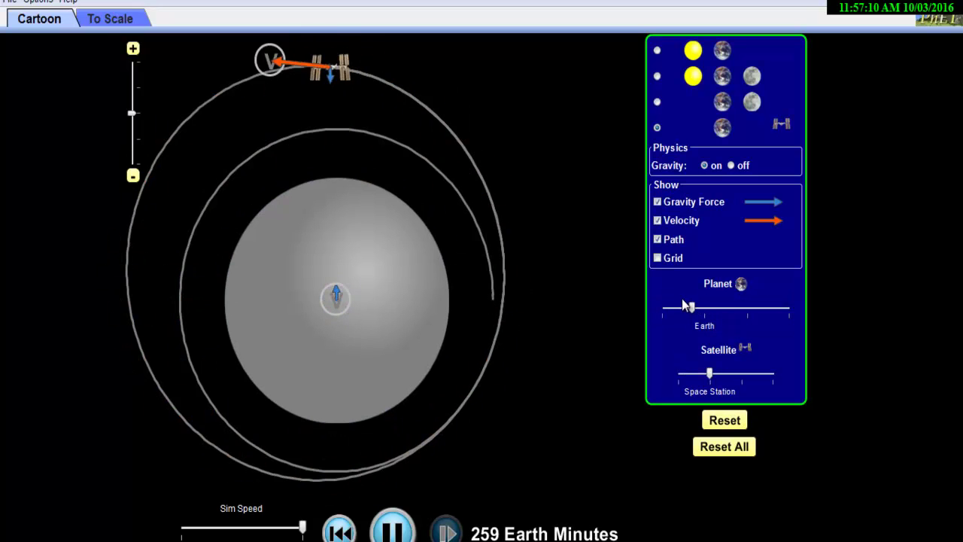
{"action": "left_click_drag", "start_coordinate": [695, 316], "coordinate": [679, 310]}
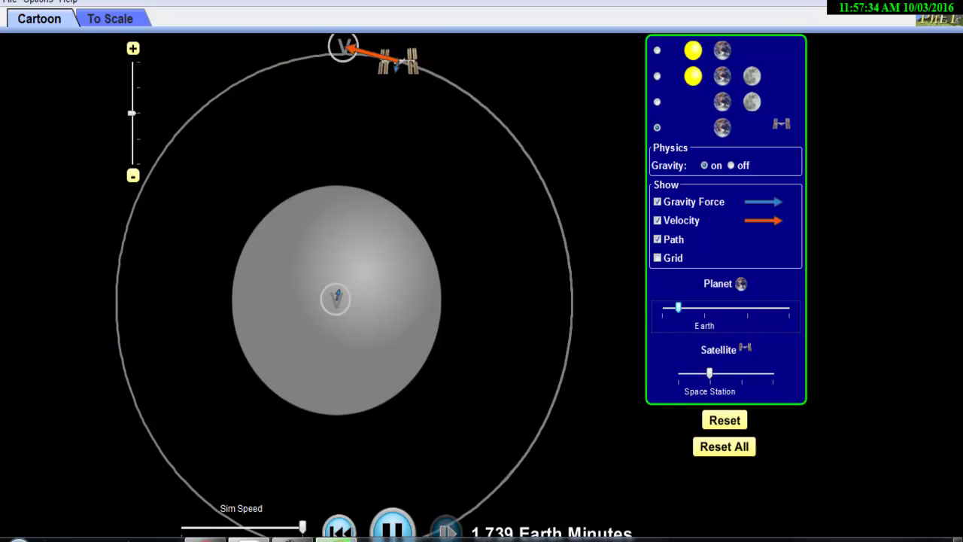
{"action": "left_click", "coordinate": [451, 536]}
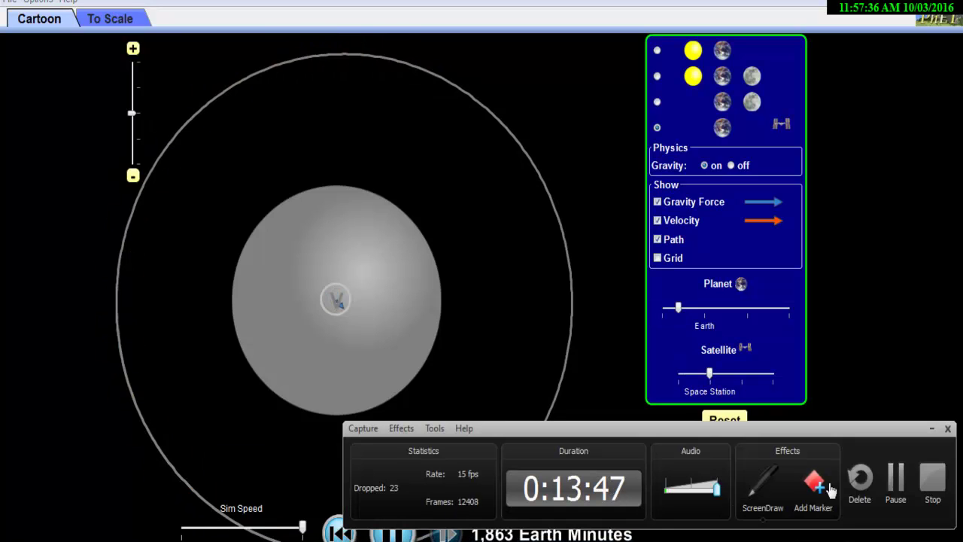